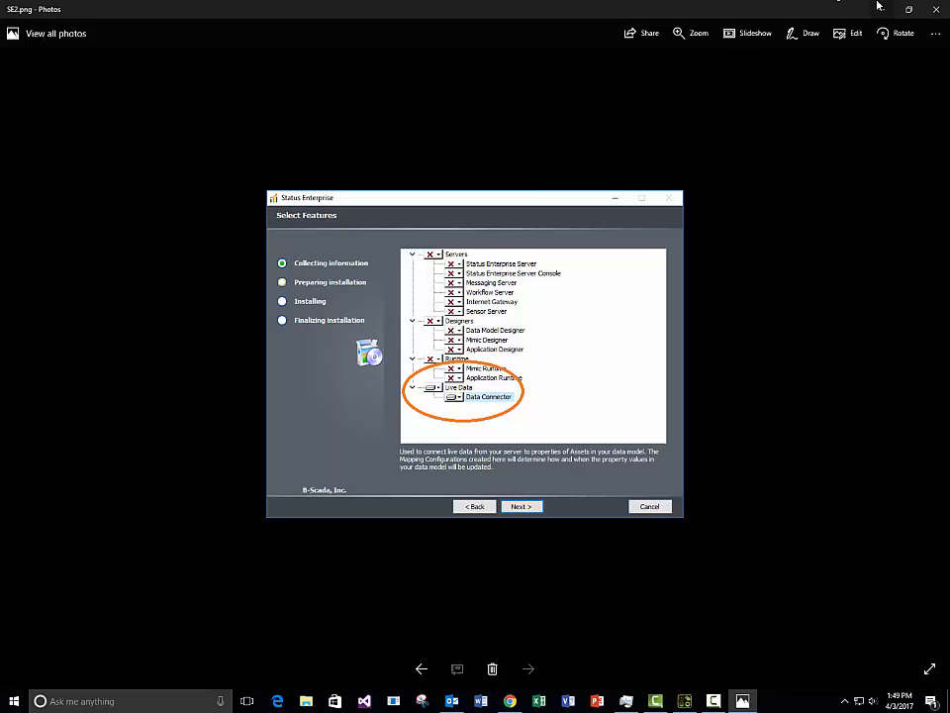
# Step: Close the Photos window showing the installer feature-selection screenshot
pyautogui.click(936, 9)
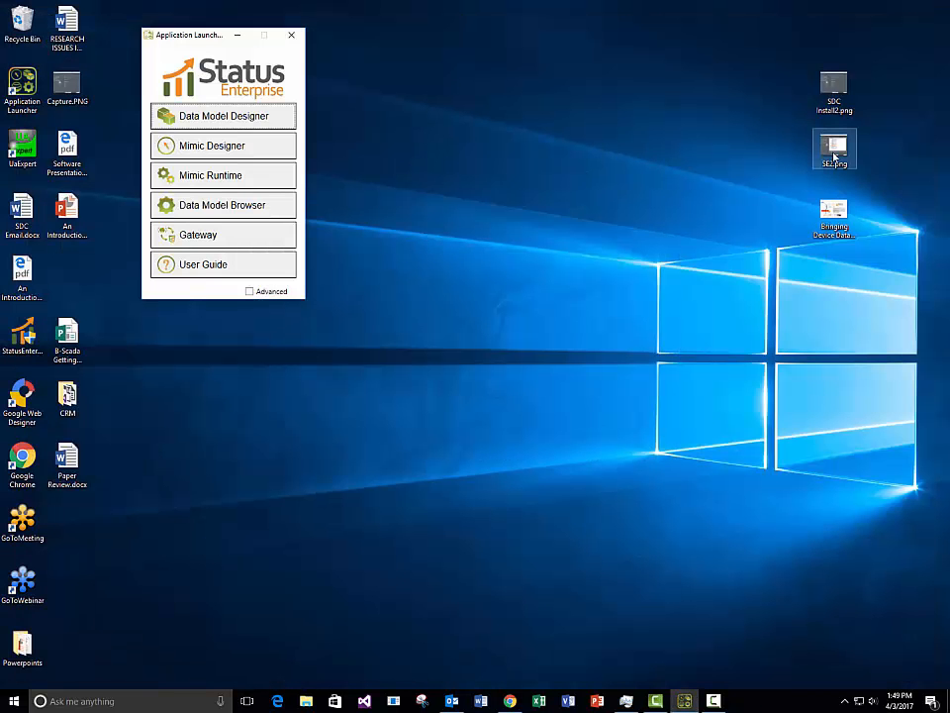
# Step: Open the SDC Install2.png screenshot from the desktop
pyautogui.doubleClick(834, 89)
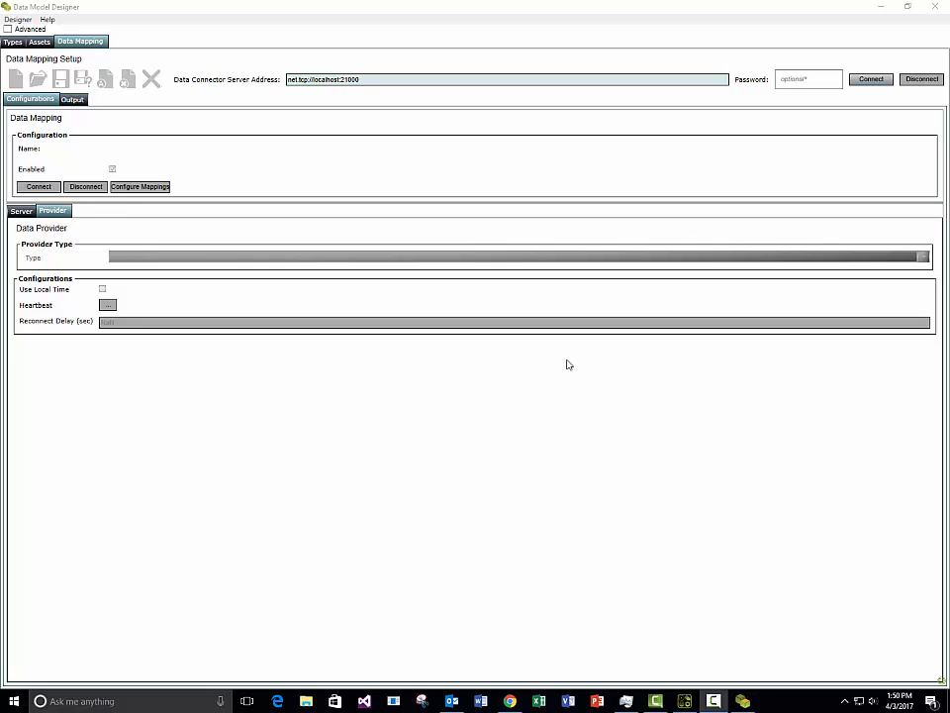
# Step: Connect the designer to the Data Connector server at net.tcp://localhost:21000
pyautogui.click(574, 79)
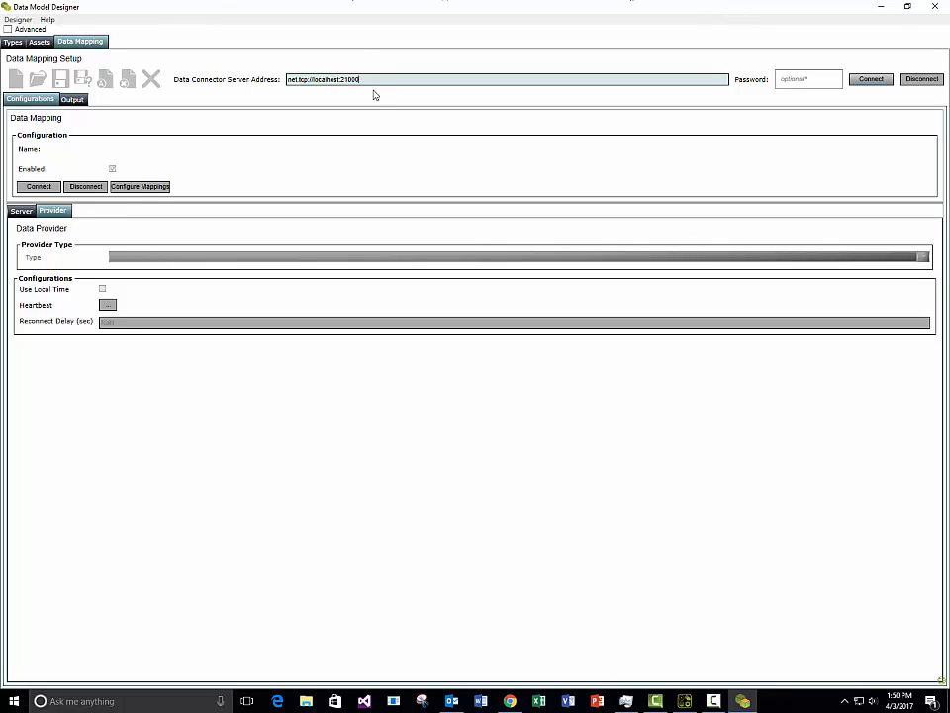
pyautogui.moveTo(358, 81); pyautogui.dragTo(268, 99)
pyautogui.hotkey('alt', 'Tab')
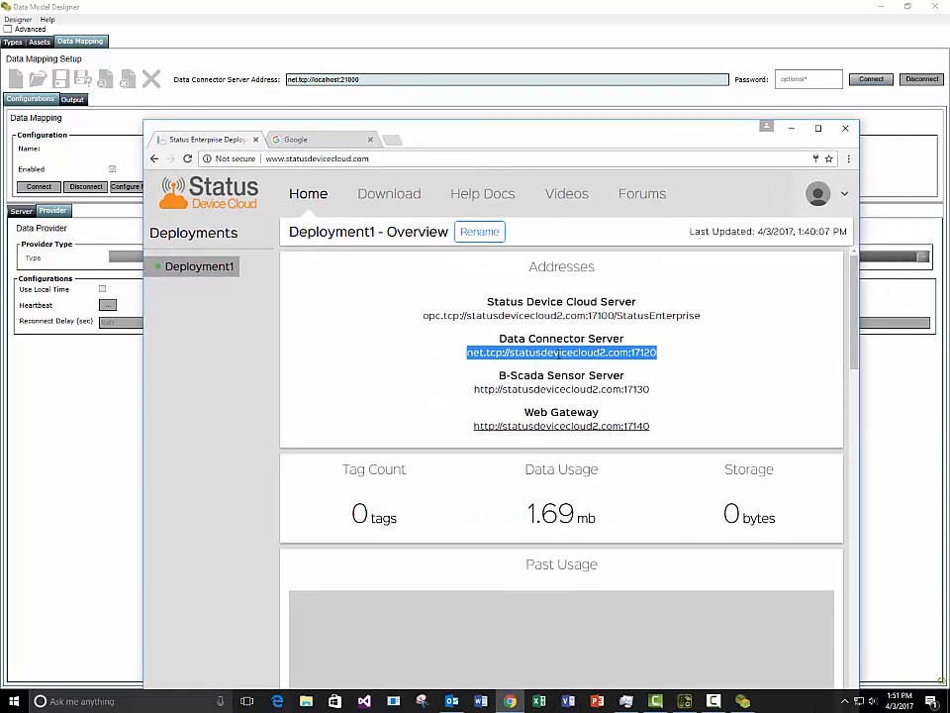
pyautogui.moveTo(587, 141); pyautogui.dragTo(949, 179)
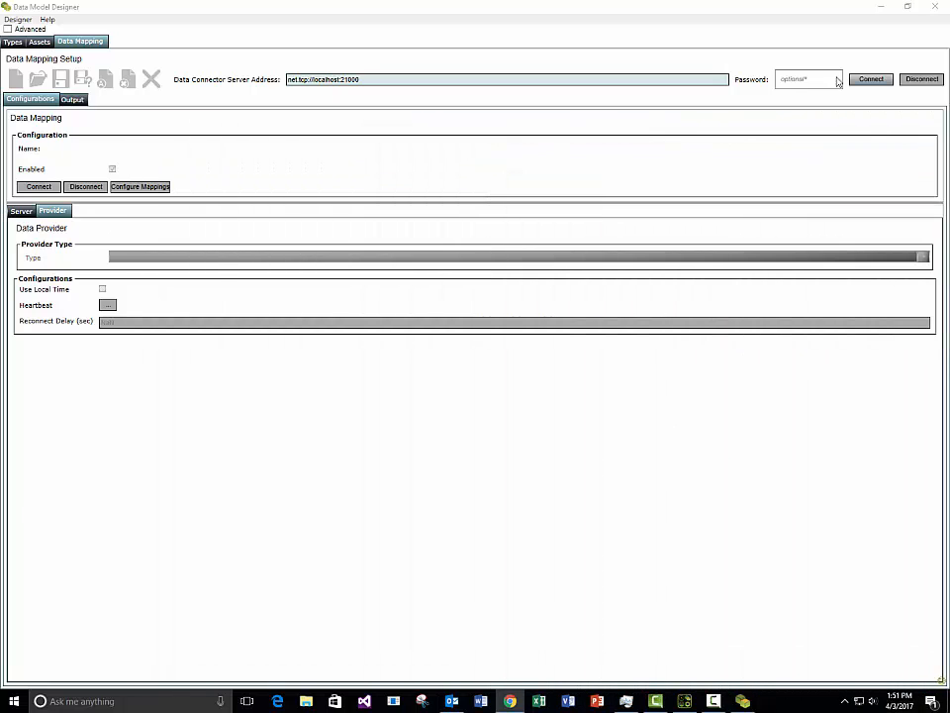
pyautogui.click(879, 81)
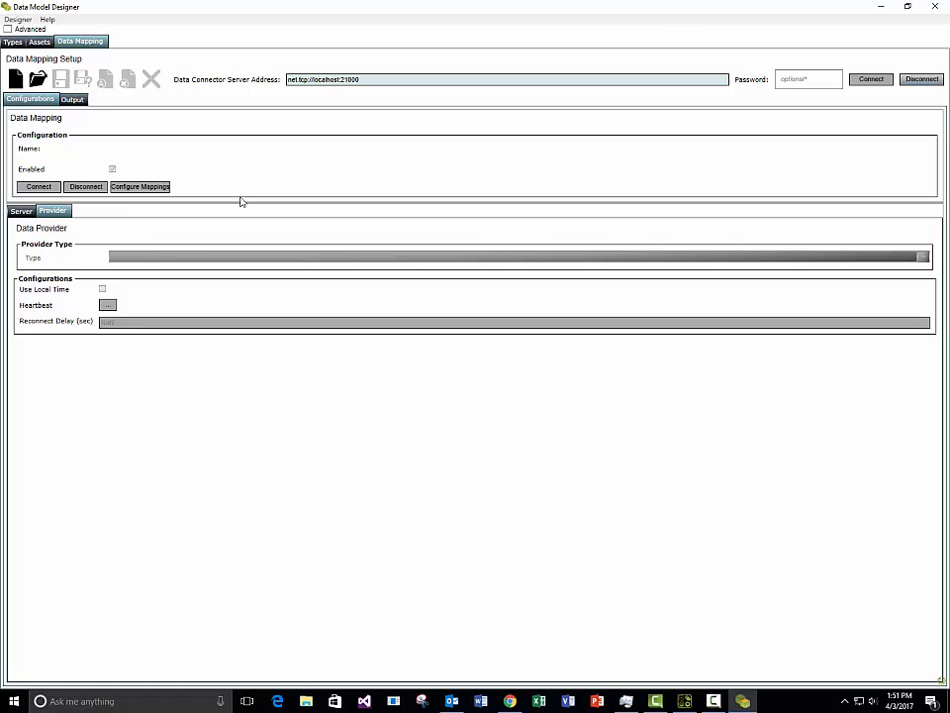
# Step: Create a new configuration named OPCDA with an OPCDA Client provider type
pyautogui.click(16, 78)
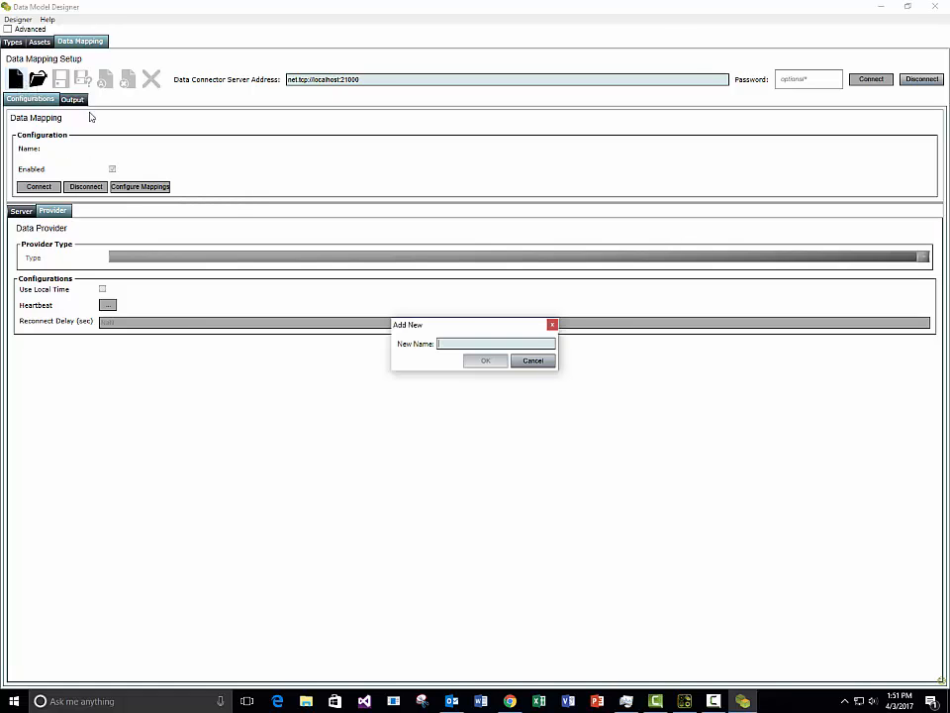
pyautogui.write('OPCDA')
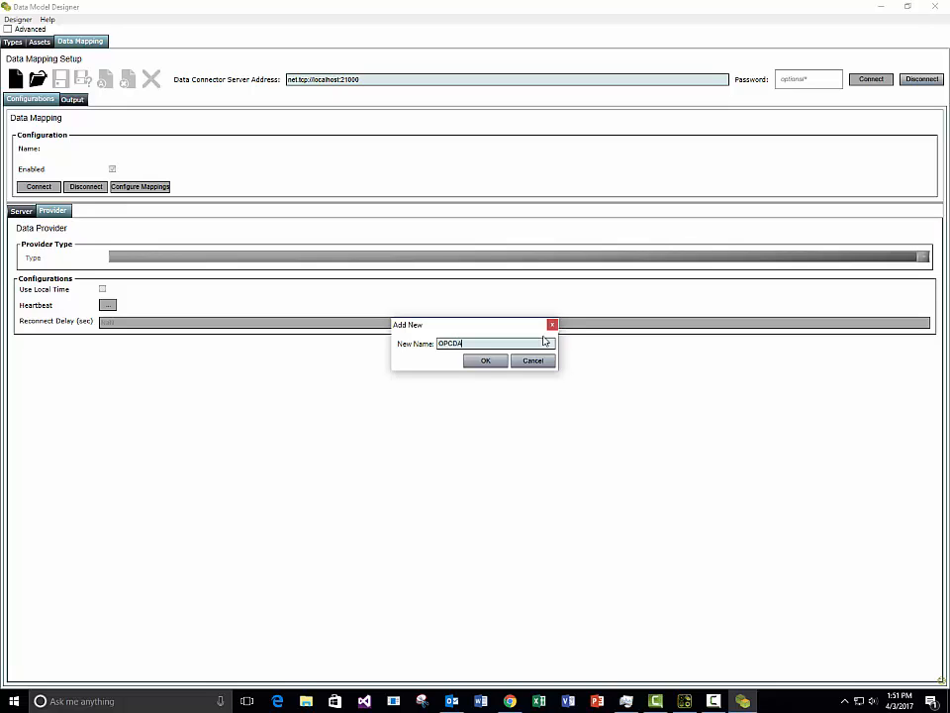
pyautogui.click(487, 363)
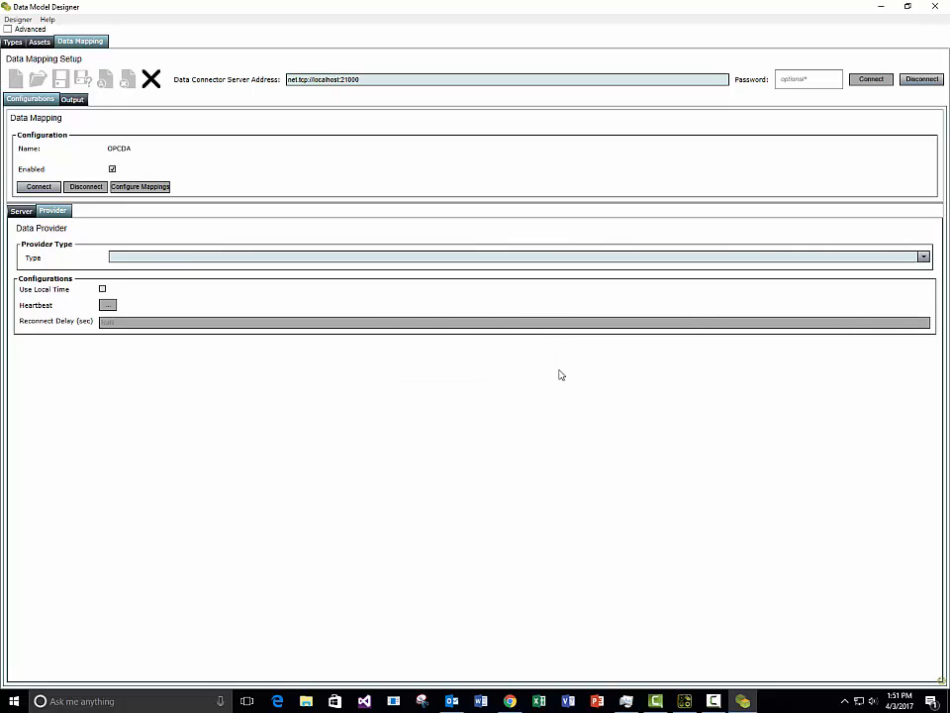
pyautogui.click(923, 257)
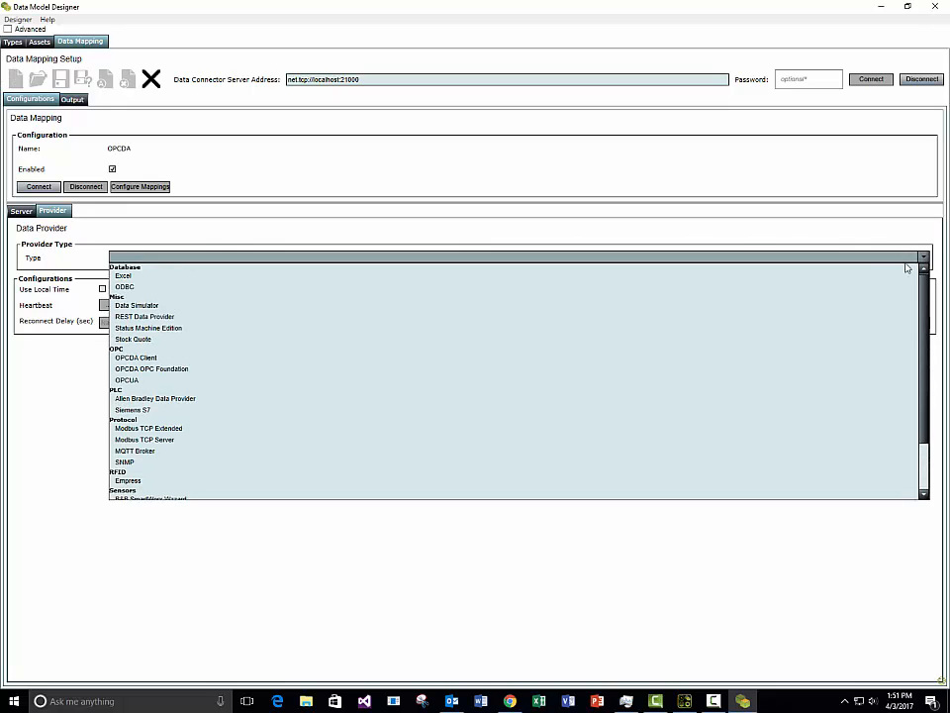
pyautogui.click(166, 359)
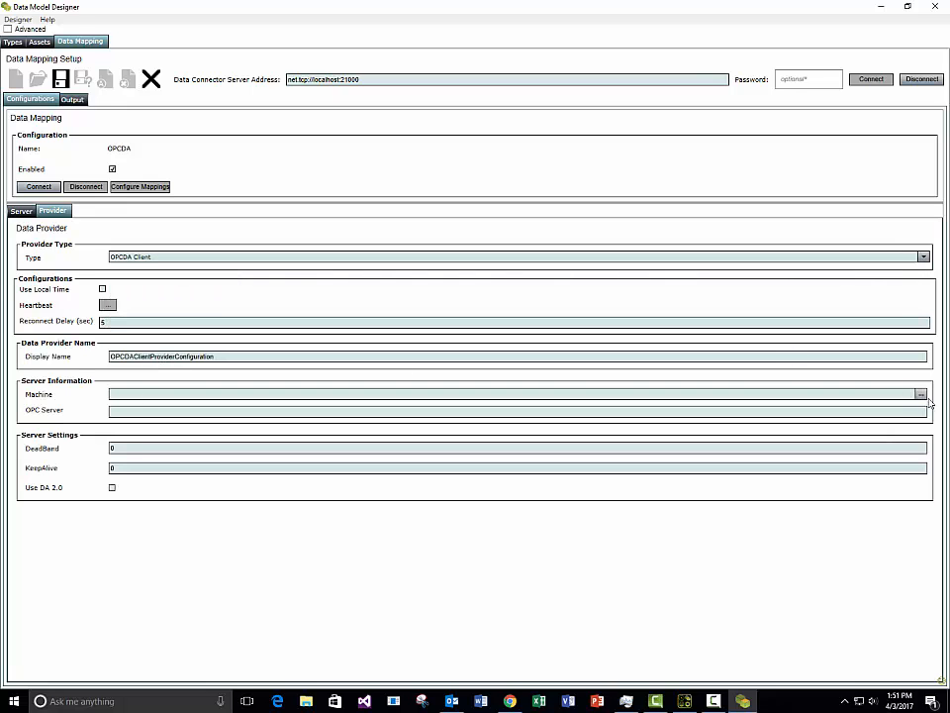
# Step: Select Graybox.Simulator.1 under Local Servers as the OPC server on localhost
pyautogui.click(922, 394)
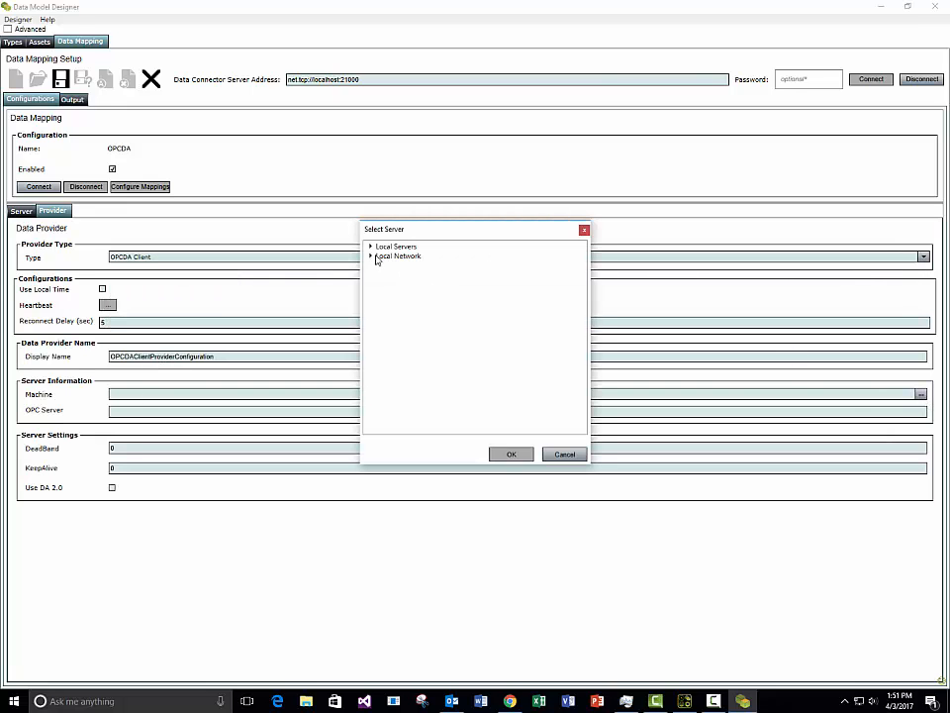
pyautogui.doubleClick(386, 248)
pyautogui.click(434, 262)
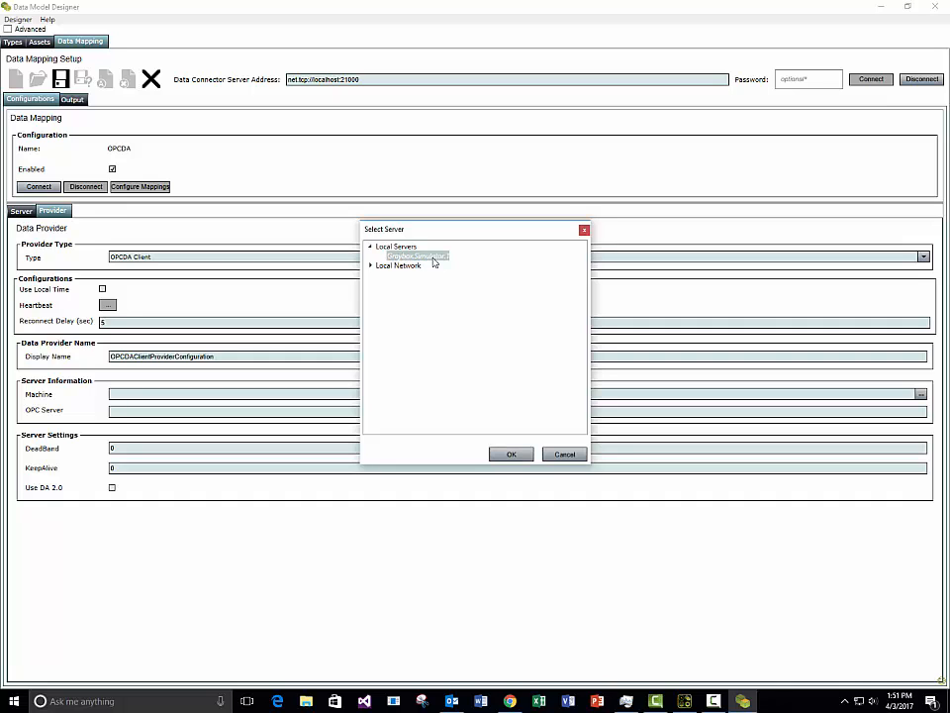
pyautogui.click(511, 454)
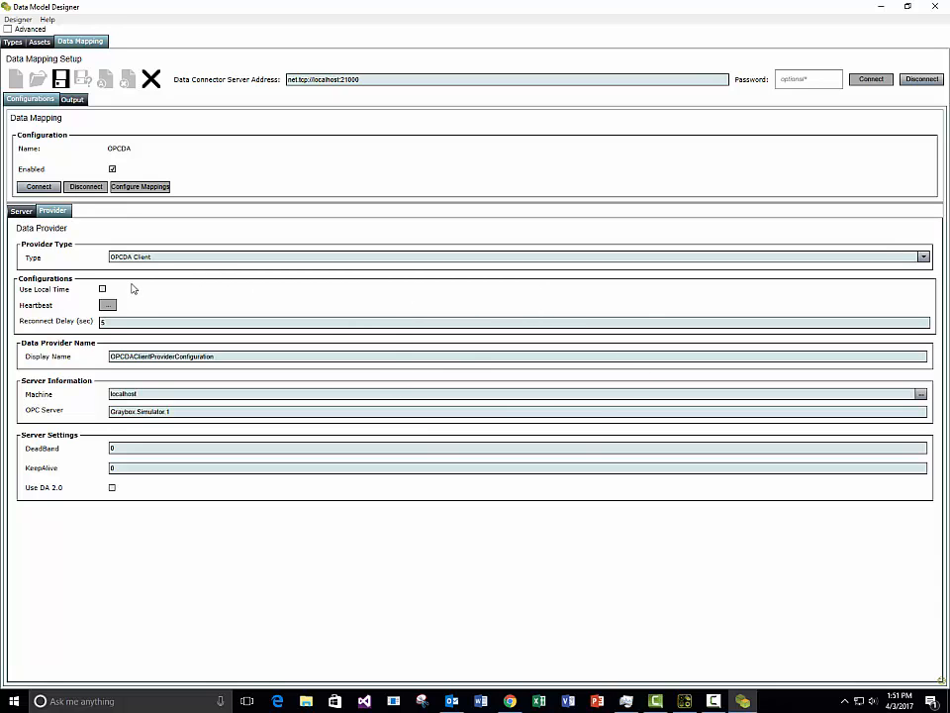
pyautogui.click(21, 210)
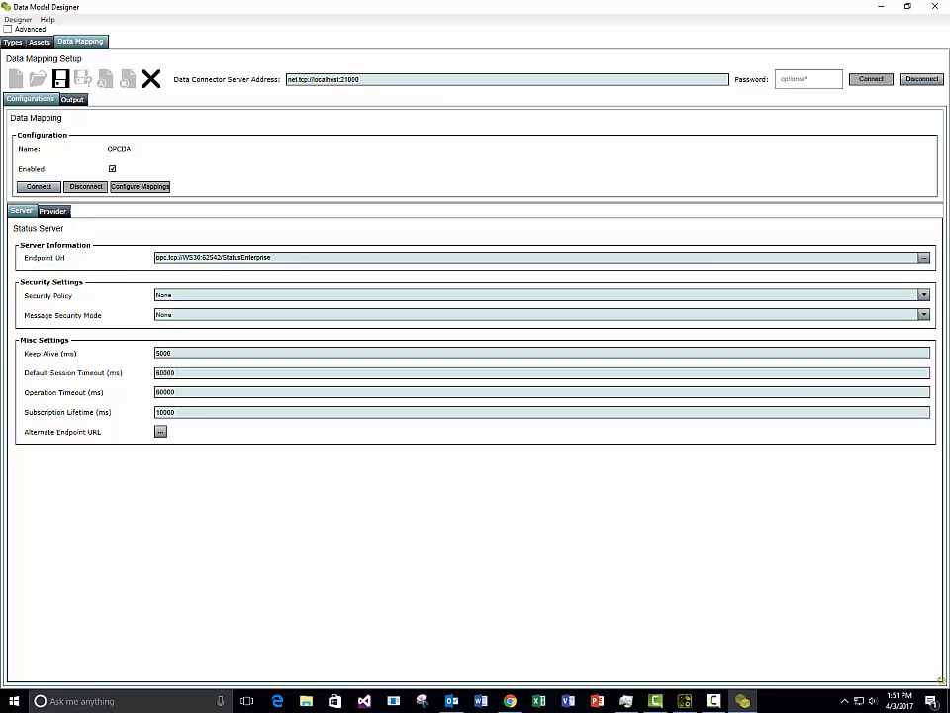
# Step: Paste the cloud server address opc.tcp://statusdevicecloud2.com:17100/StatusEnterprise into Endpoint Url
pyautogui.moveTo(949, 131); pyautogui.dragTo(609, 167)
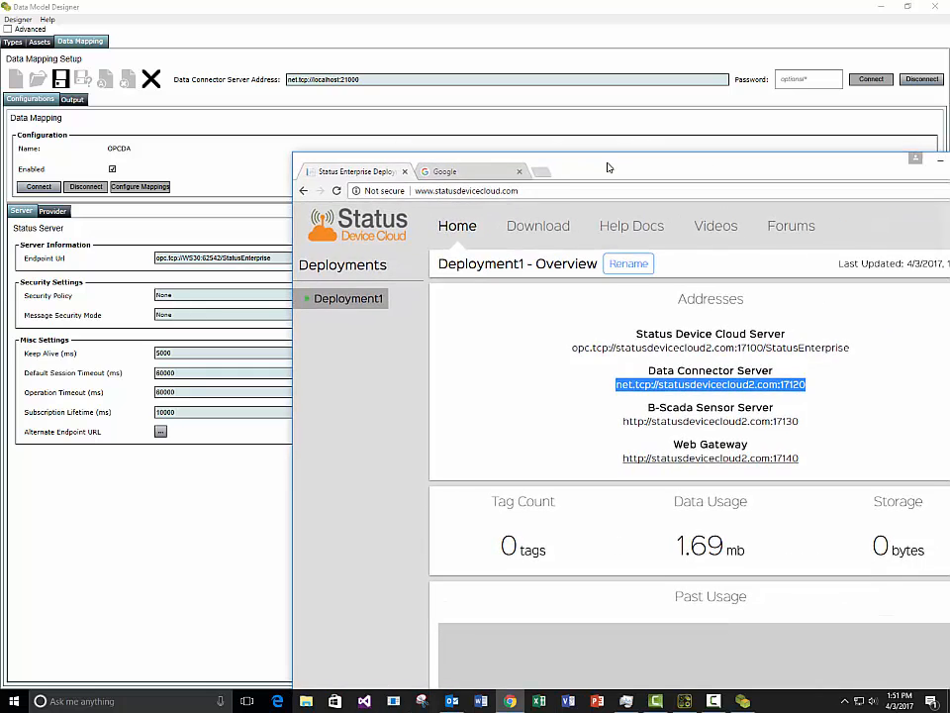
pyautogui.moveTo(849, 347); pyautogui.dragTo(615, 348)
pyautogui.rightClick(617, 352)
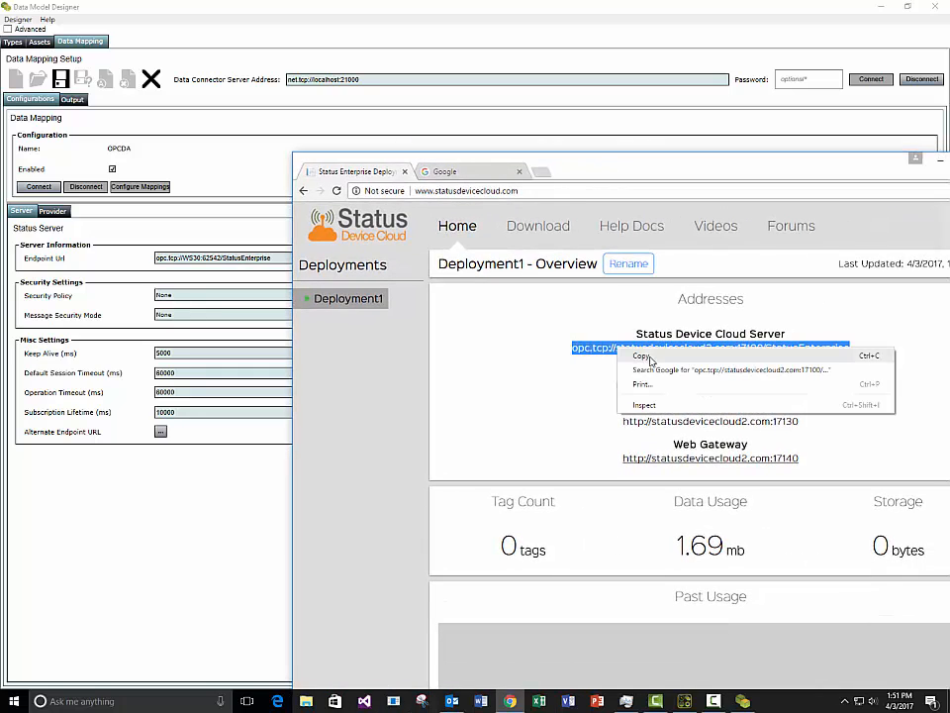
pyautogui.click(589, 357)
pyautogui.click(200, 238)
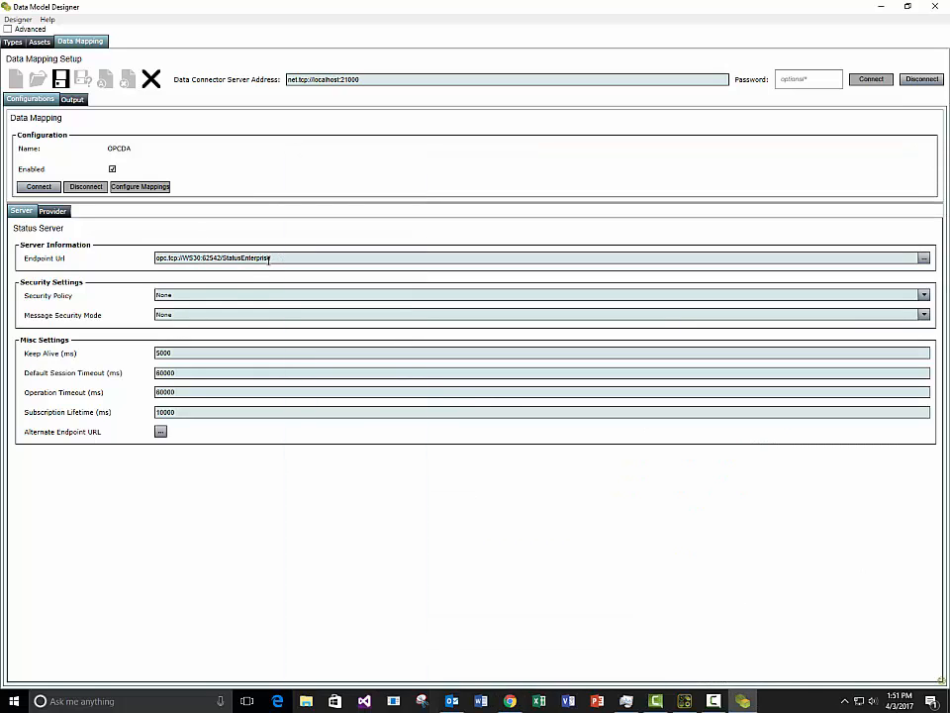
pyautogui.moveTo(269, 259); pyautogui.dragTo(148, 261)
pyautogui.hotkey('ctrl', 'v')
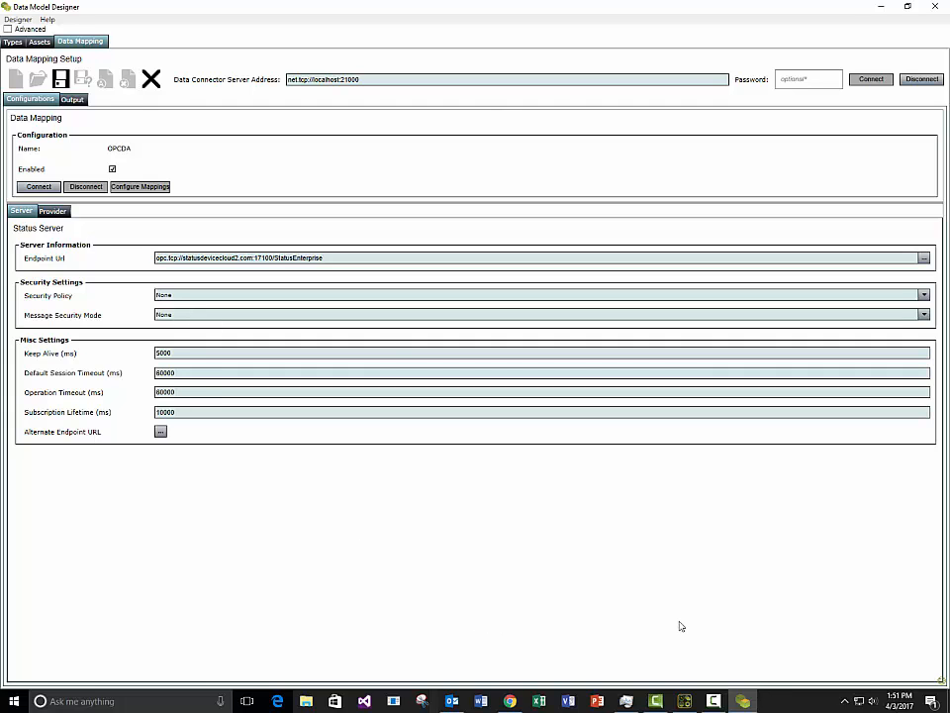
# Step: Check the endpoint against the Status Device Cloud page and connect to it
pyautogui.click(511, 702)
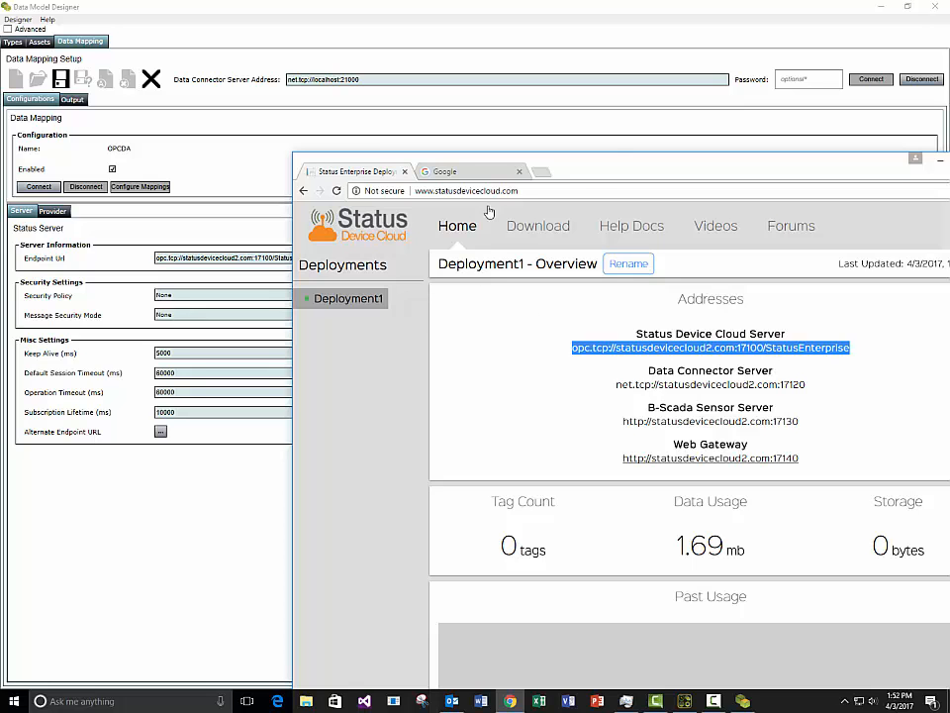
pyautogui.moveTo(610, 170); pyautogui.dragTo(643, 408)
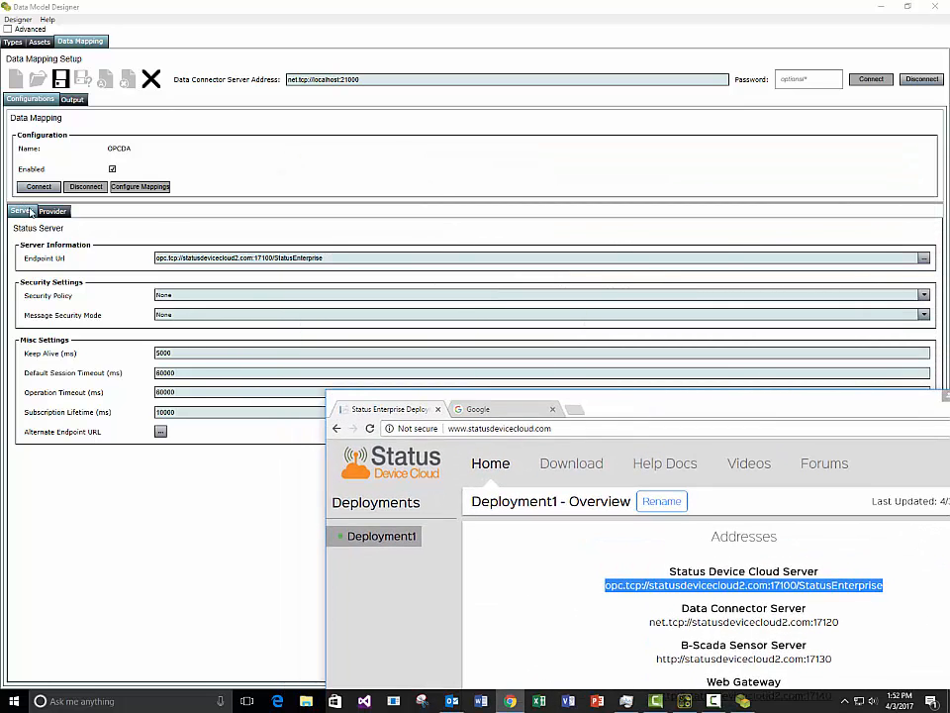
pyautogui.click(328, 235)
pyautogui.click(20, 188)
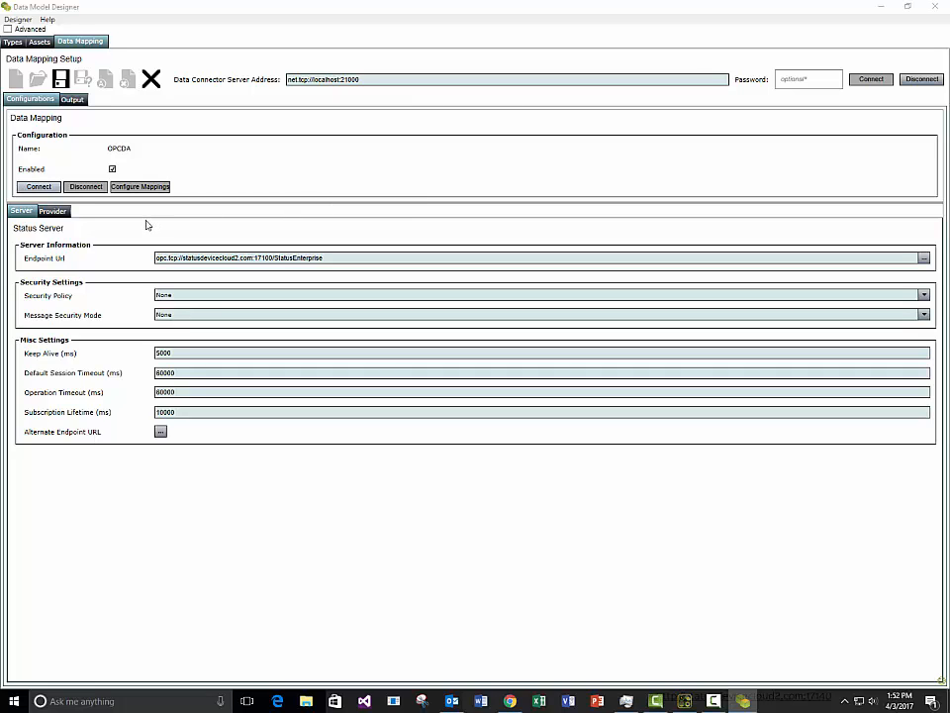
# Step: In Configure Mappings, select the simulator's OPCDA item numeric > sin > uint8
pyautogui.click(152, 188)
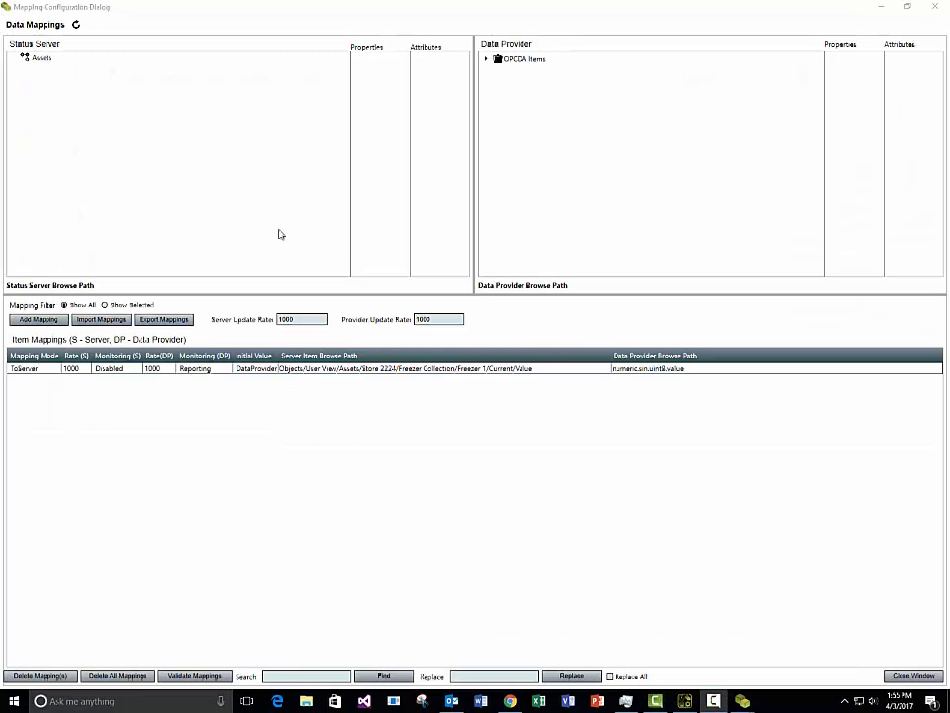
pyautogui.click(485, 60)
pyautogui.click(497, 86)
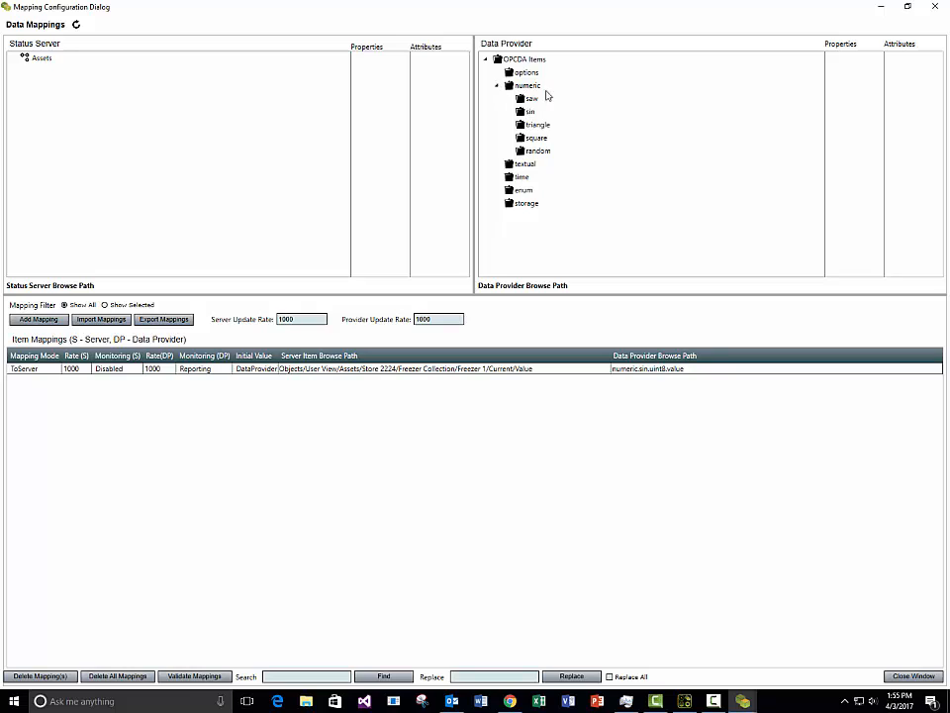
pyautogui.click(531, 99)
pyautogui.click(531, 112)
pyautogui.click(835, 110)
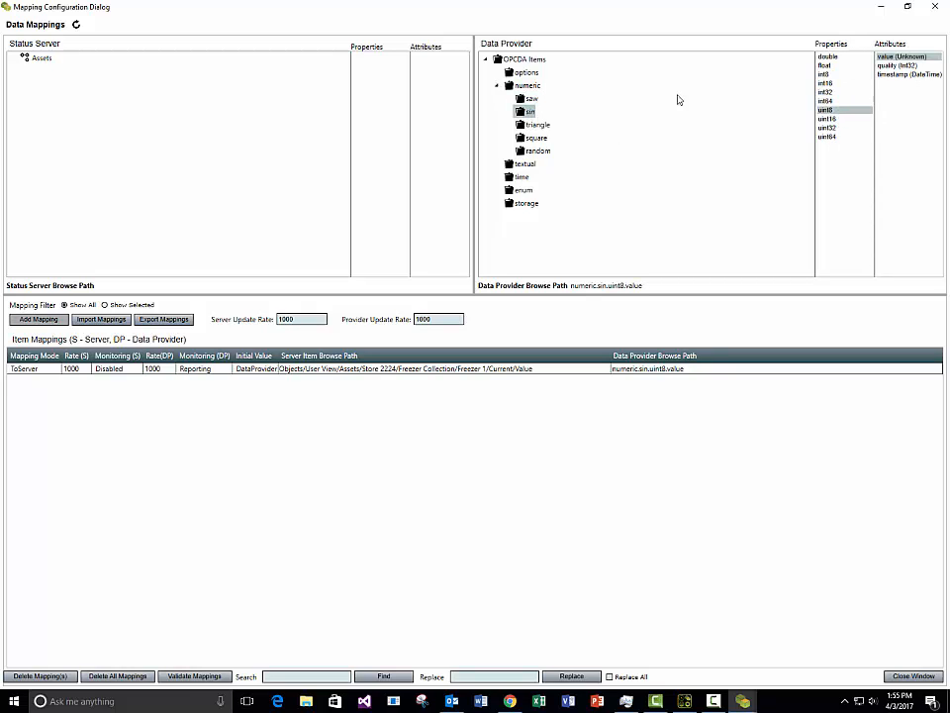
# Step: Map Freezer 1's Temperature property (Store 2224 > Freezer Collection) to the uint8 value
pyautogui.doubleClick(56, 58)
pyautogui.doubleClick(51, 68)
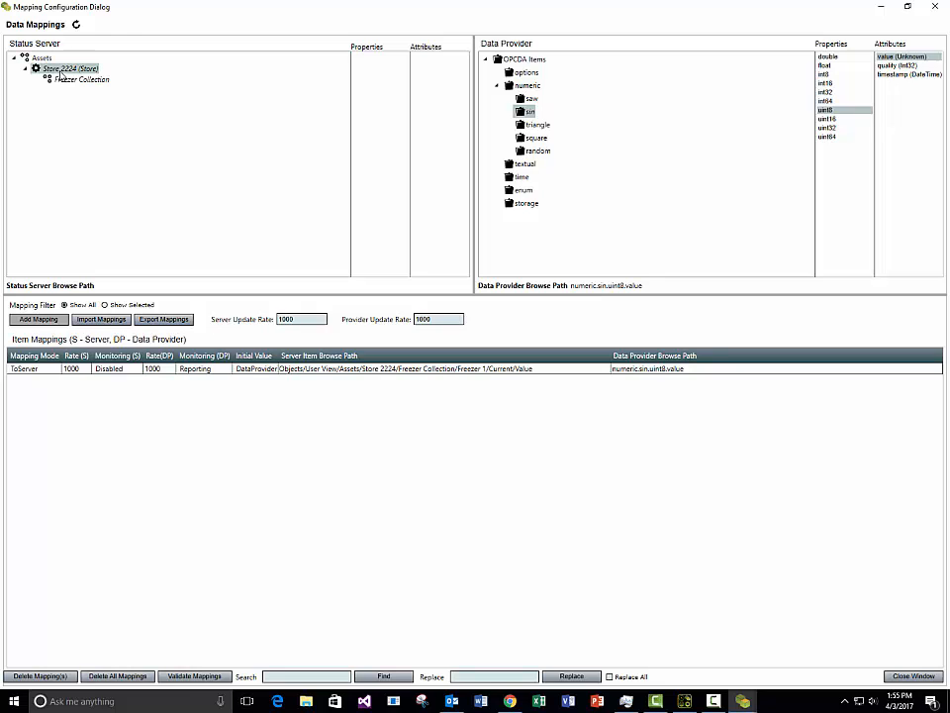
pyautogui.doubleClick(62, 80)
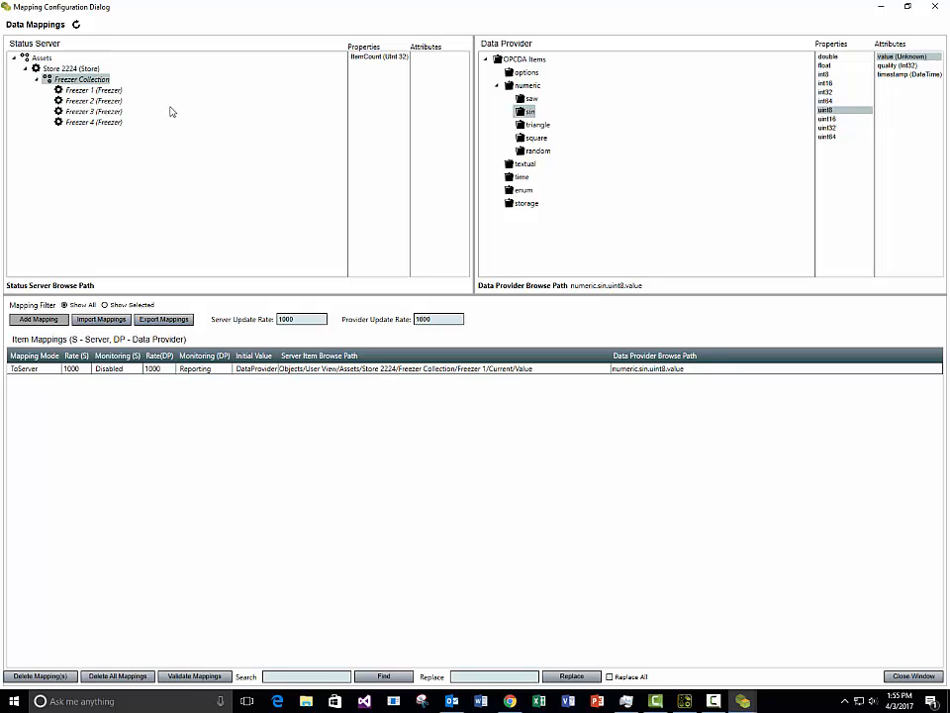
pyautogui.doubleClick(92, 89)
pyautogui.click(313, 57)
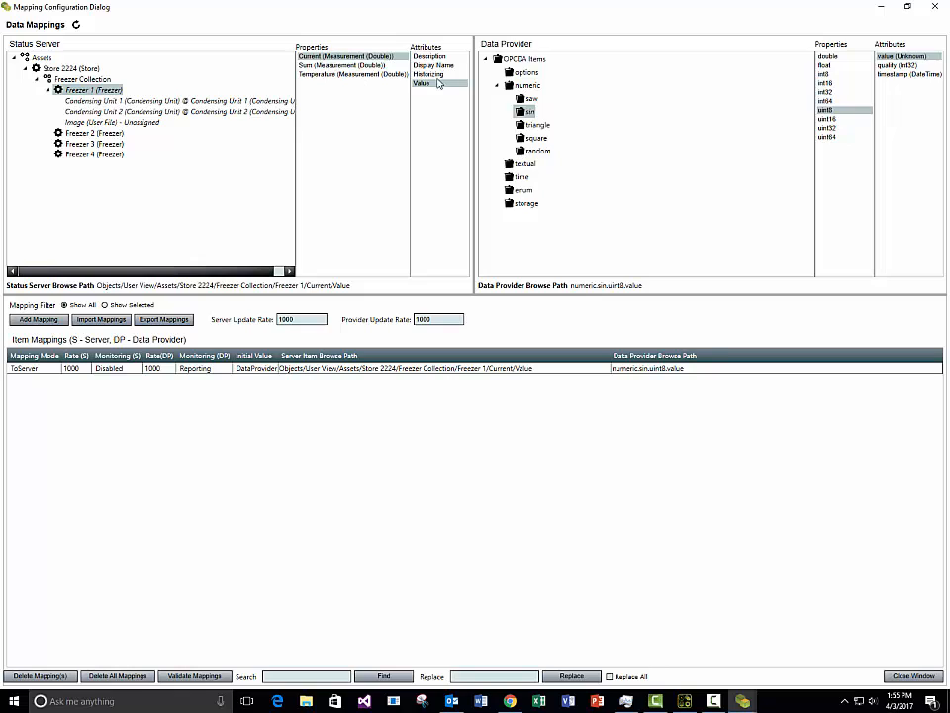
pyautogui.click(394, 74)
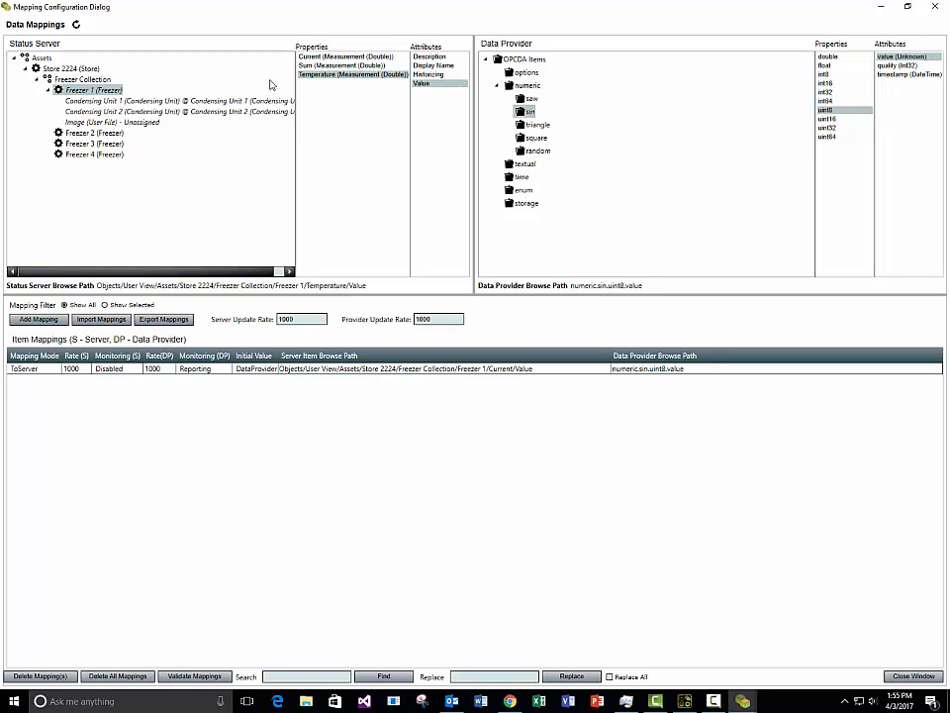
pyautogui.rightClick(848, 118)
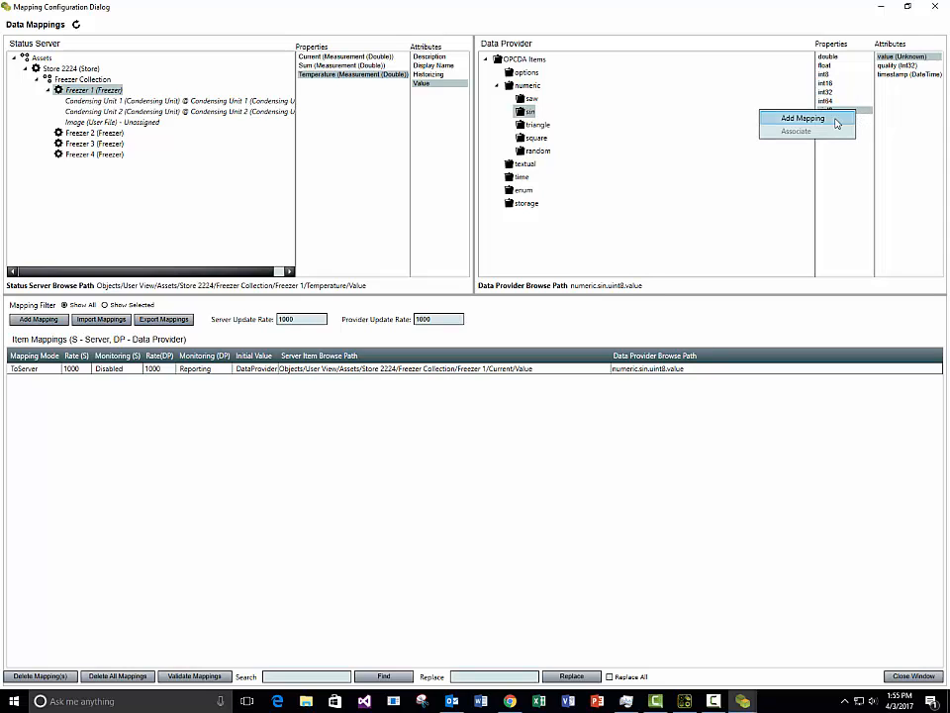
pyautogui.click(836, 122)
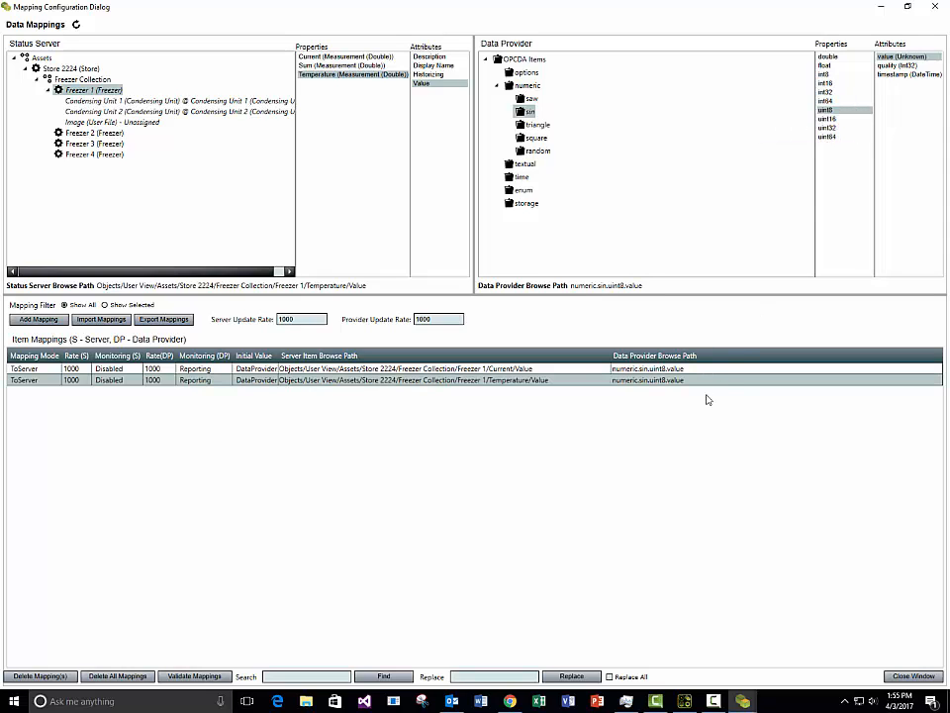